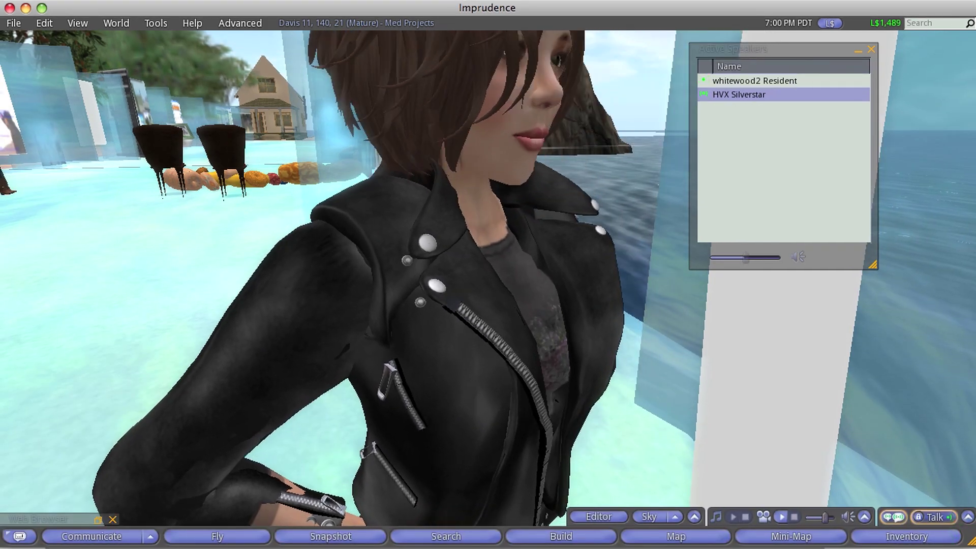
Move the active speakers list aside and walk the avatar past the chairs toward the lounge
{"action": "left_click_drag", "start_coordinate": [763, 49], "coordinate": [839, 255]}
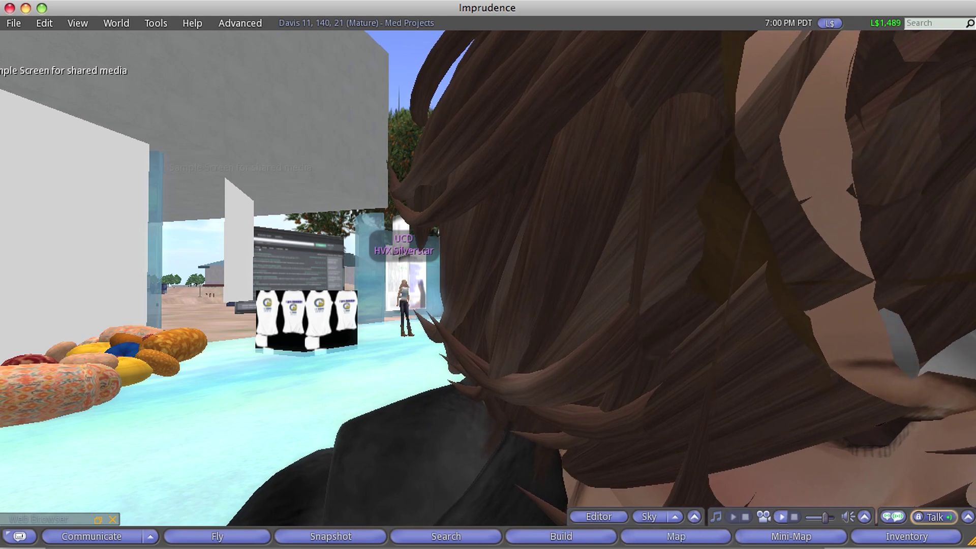
{"action": "left_click_drag", "start_coordinate": [663, 374], "coordinate": [656, 335]}
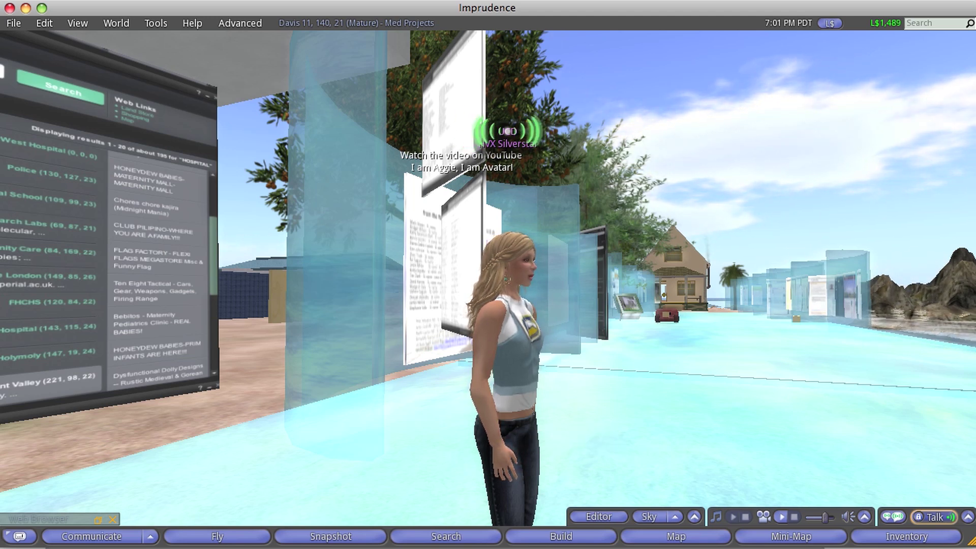
{"action": "key", "text": "Up"}
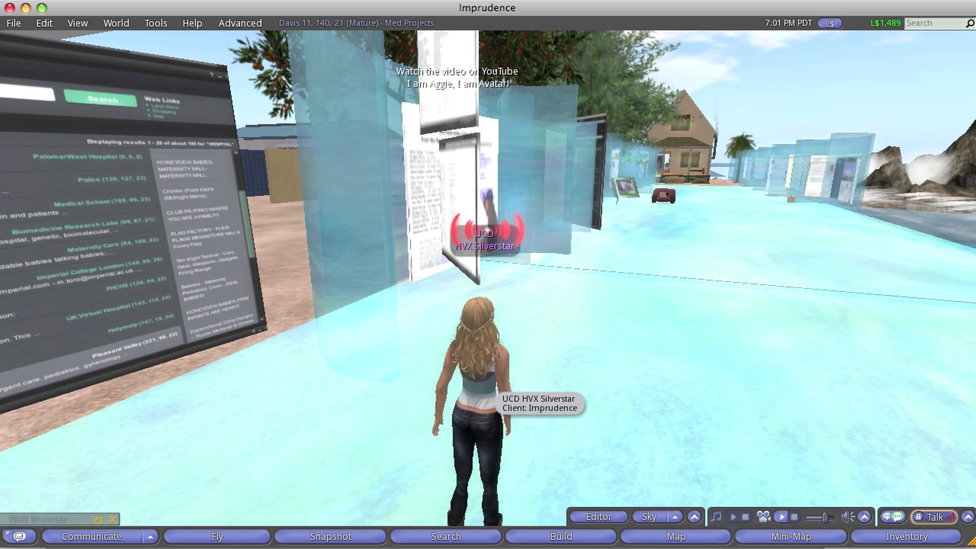
{"action": "key", "text": "Up"}
{"action": "key", "text": "Left"}
{"action": "key", "text": "Left"}
{"action": "key", "text": "Left"}
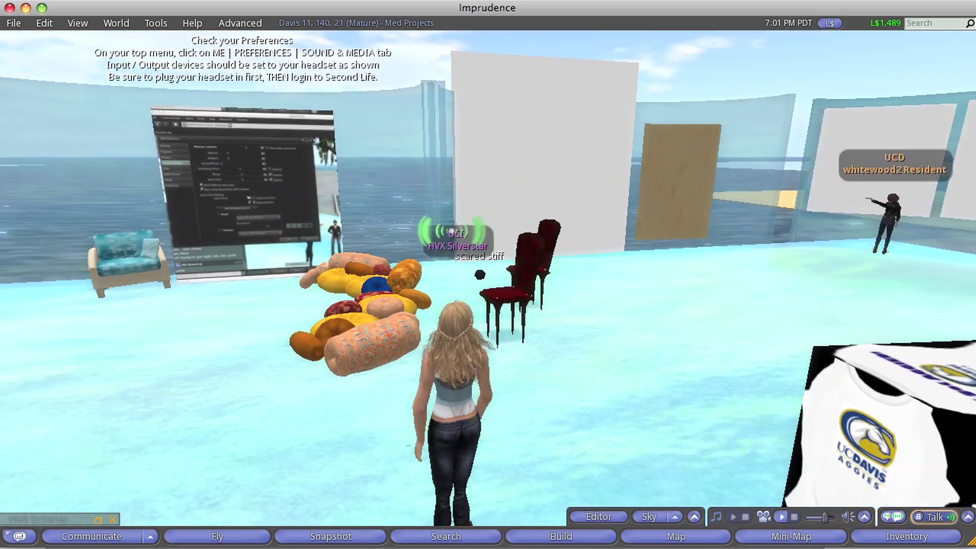
{"action": "key", "text": "Up"}
{"action": "key", "text": "Up"}
{"action": "key", "text": "Up"}
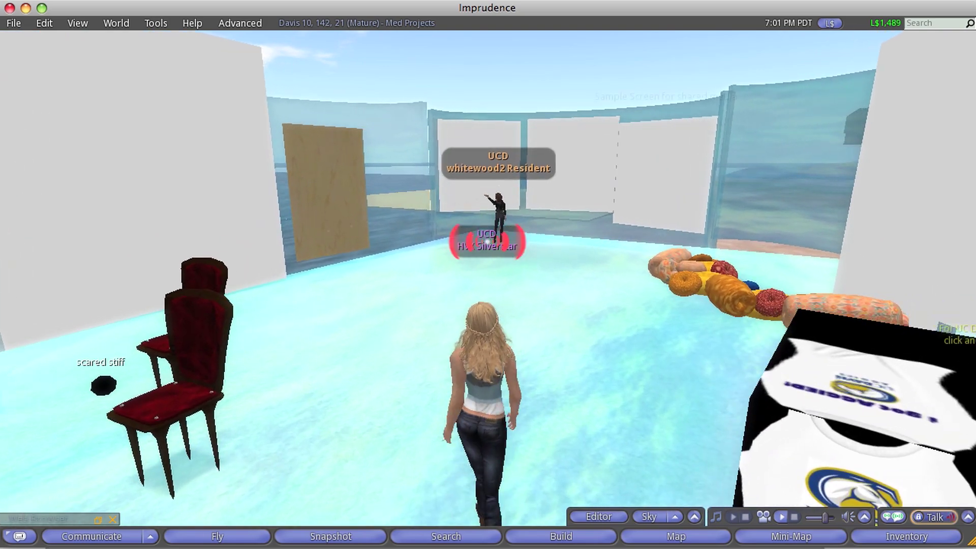
Walk up to the white panels and turn to face whitewood2 Resident
{"action": "key", "text": "Up"}
{"action": "key", "text": "Up"}
{"action": "key", "text": "Up"}
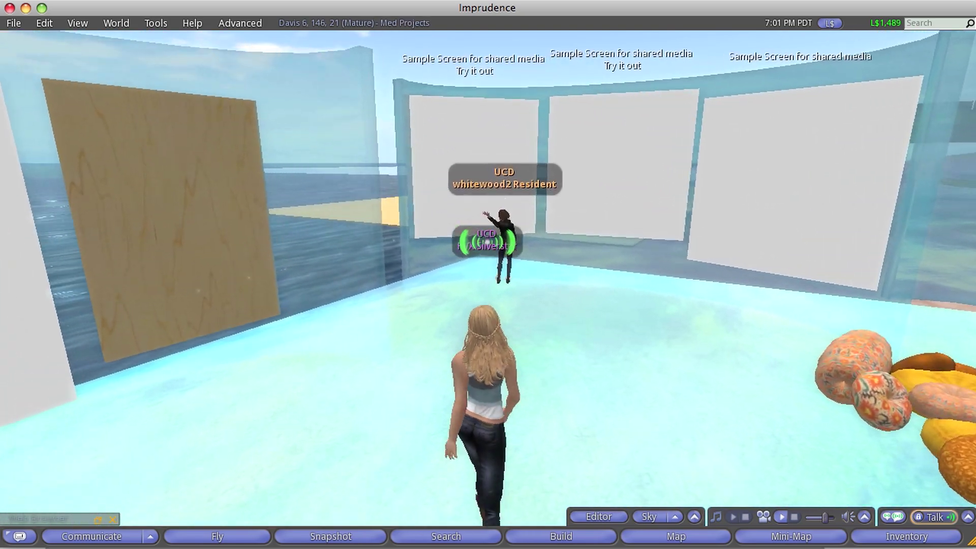
{"action": "key", "text": "Up"}
{"action": "key", "text": "Up"}
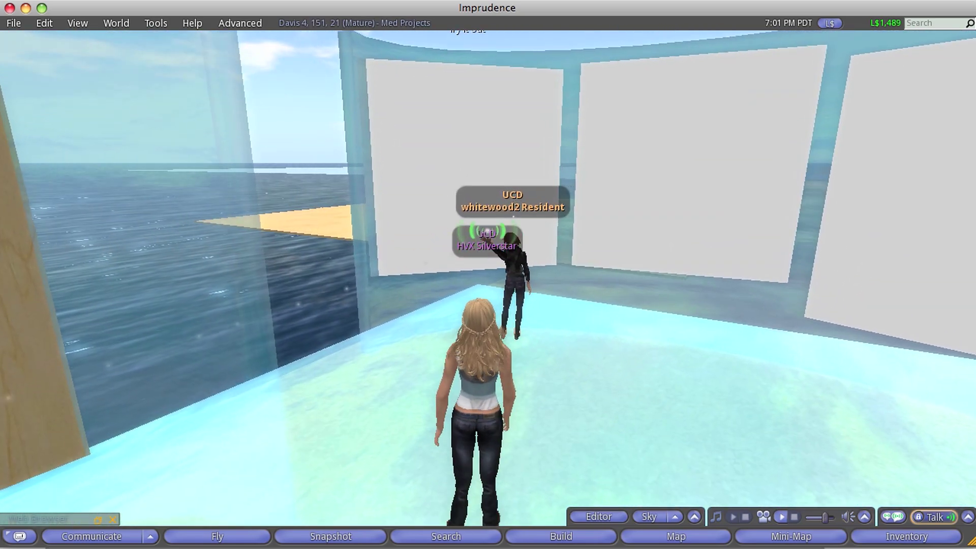
{"action": "key", "text": "Up"}
{"action": "key", "text": "Up"}
{"action": "key", "text": "Right"}
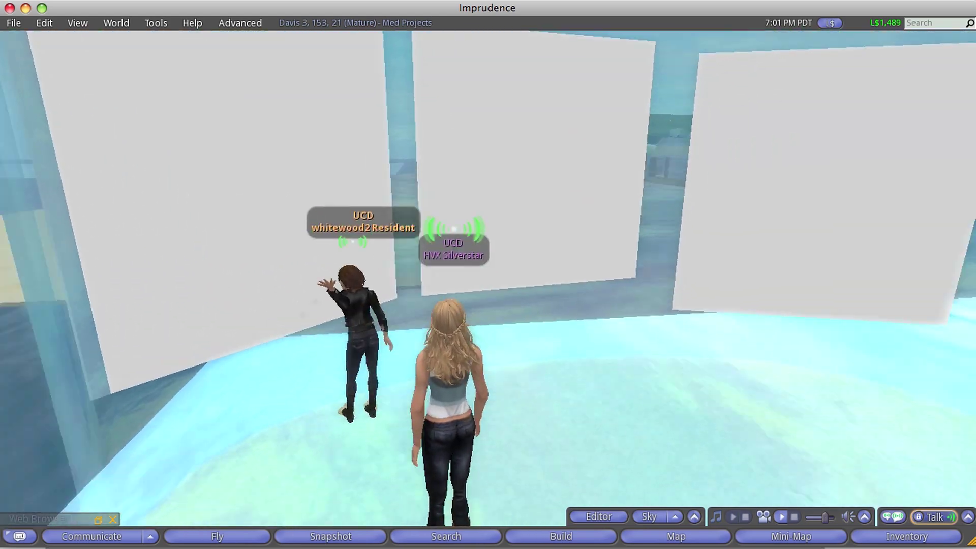
{"action": "key", "text": "Right"}
{"action": "key", "text": "Up"}
{"action": "key", "text": "Up"}
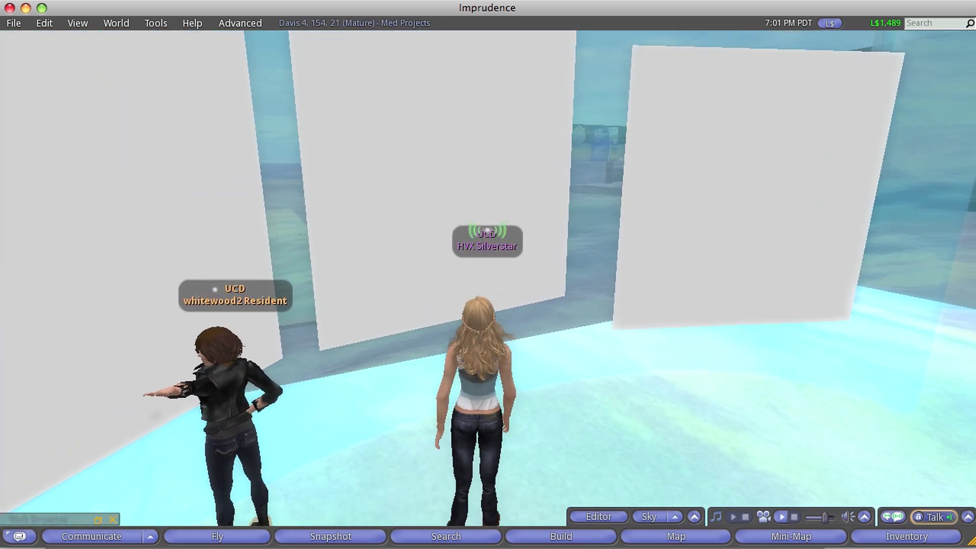
{"action": "key", "text": "Up"}
{"action": "key", "text": "Up"}
{"action": "key", "text": "Left"}
{"action": "key", "text": "Left"}
{"action": "key", "text": "Left"}
{"action": "key", "text": "Left"}
{"action": "key", "text": "Left"}
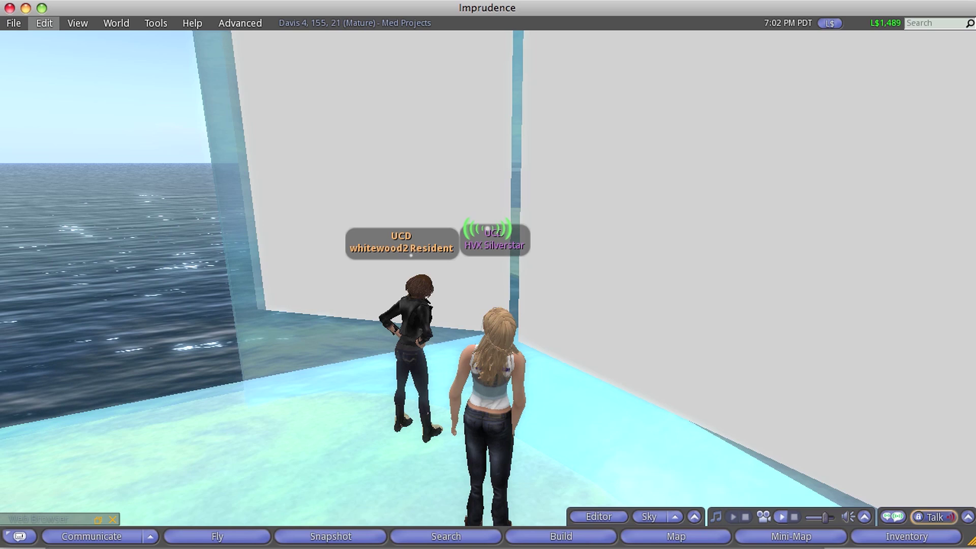
Open Edit > Preferences, move the window right, and show the Voice Chat settings
{"action": "left_click", "coordinate": [44, 23]}
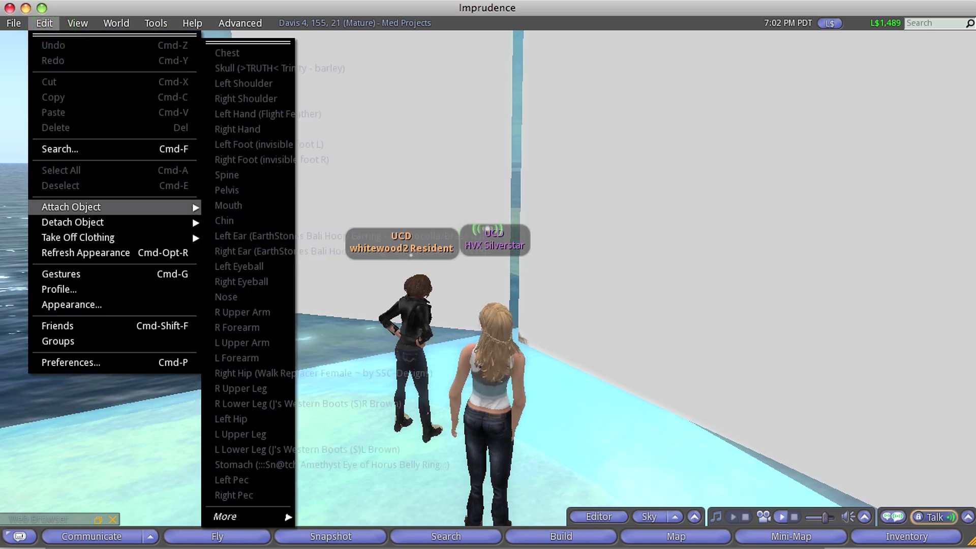
{"action": "left_click", "coordinate": [71, 362]}
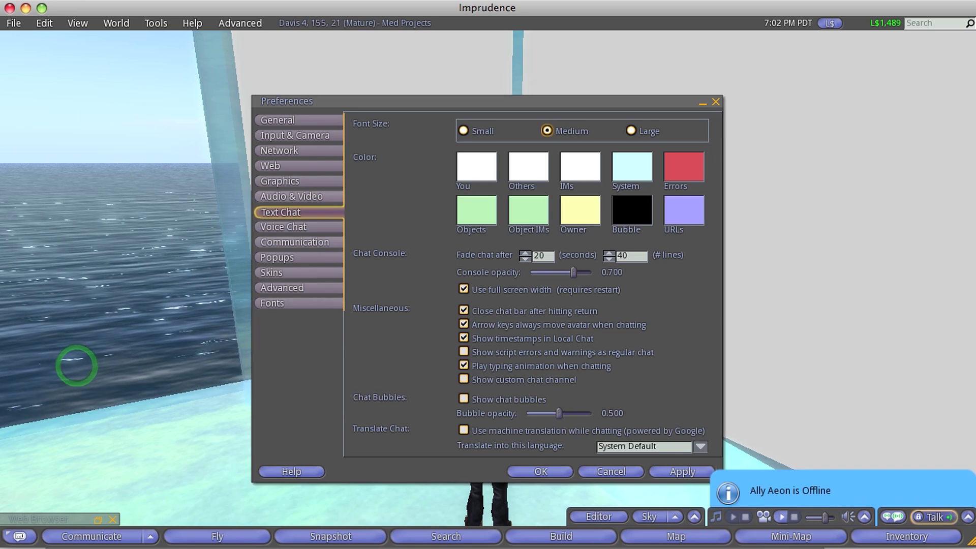
{"action": "left_click_drag", "start_coordinate": [387, 101], "coordinate": [670, 61]}
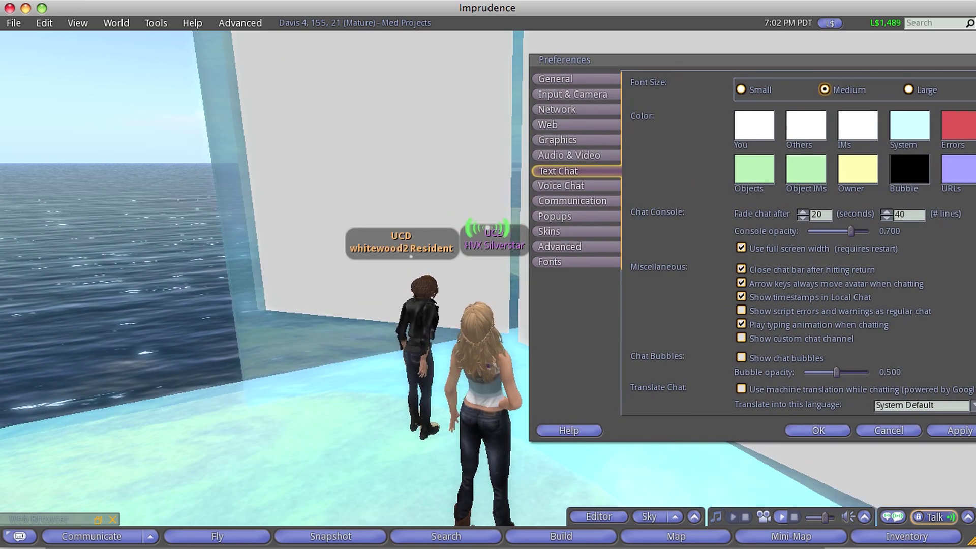
{"action": "left_click", "coordinate": [576, 156]}
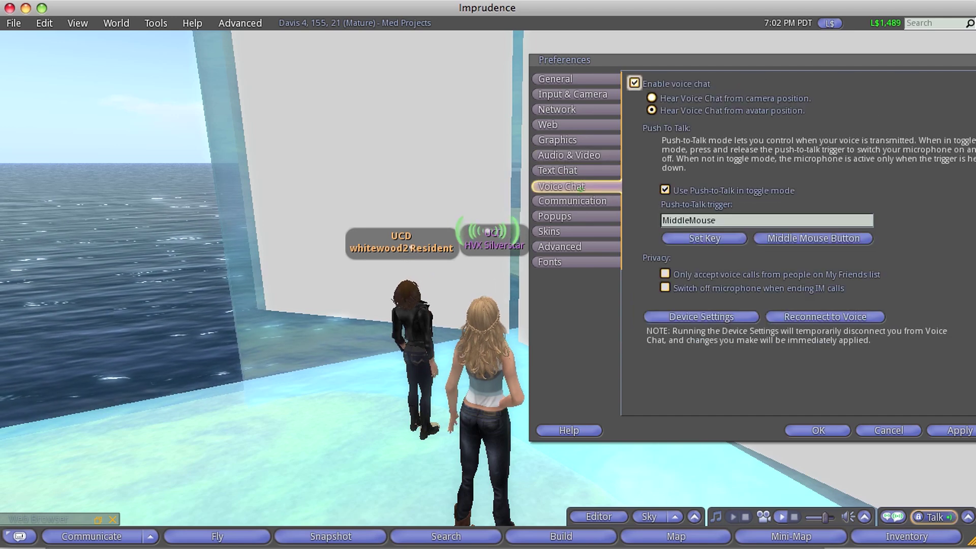
{"action": "left_click", "coordinate": [580, 186]}
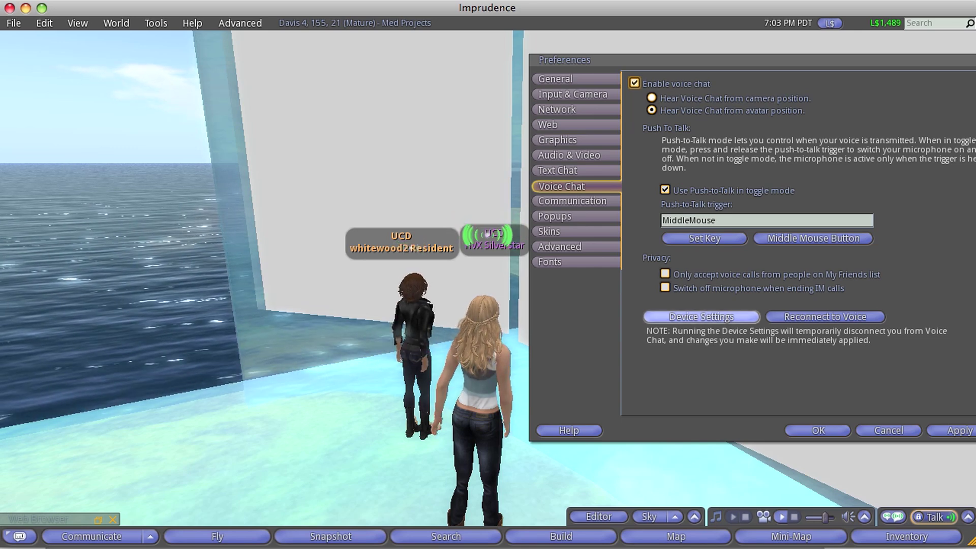
In Device Settings, set Input Level to about half with Logitech USB Headset as input
{"action": "left_click", "coordinate": [702, 317]}
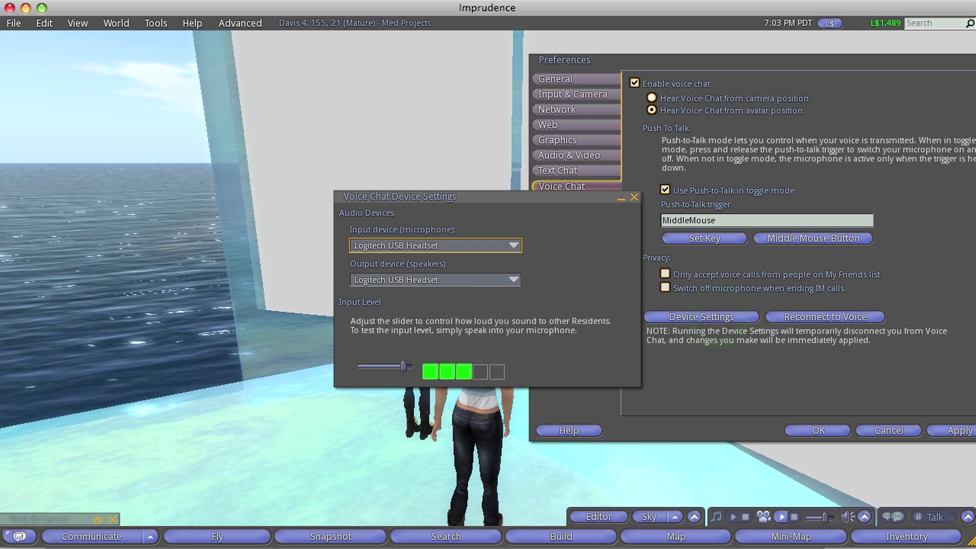
{"action": "left_click_drag", "start_coordinate": [402, 366], "coordinate": [389, 366]}
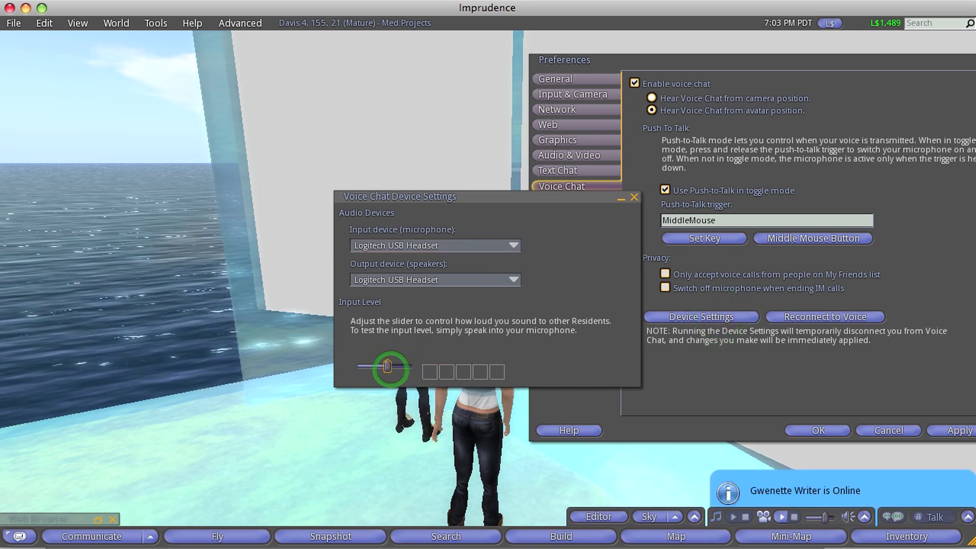
{"action": "left_click", "coordinate": [514, 246]}
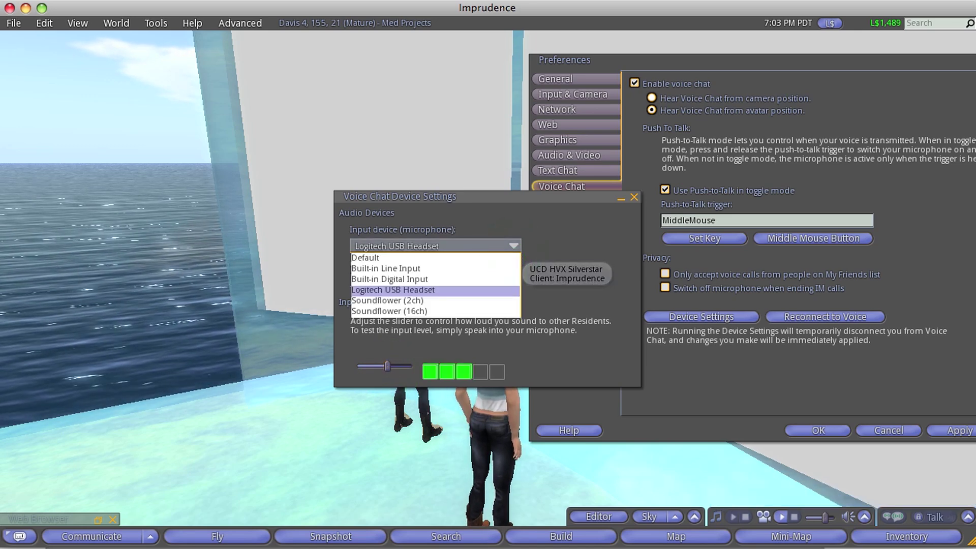
{"action": "left_click", "coordinate": [513, 245]}
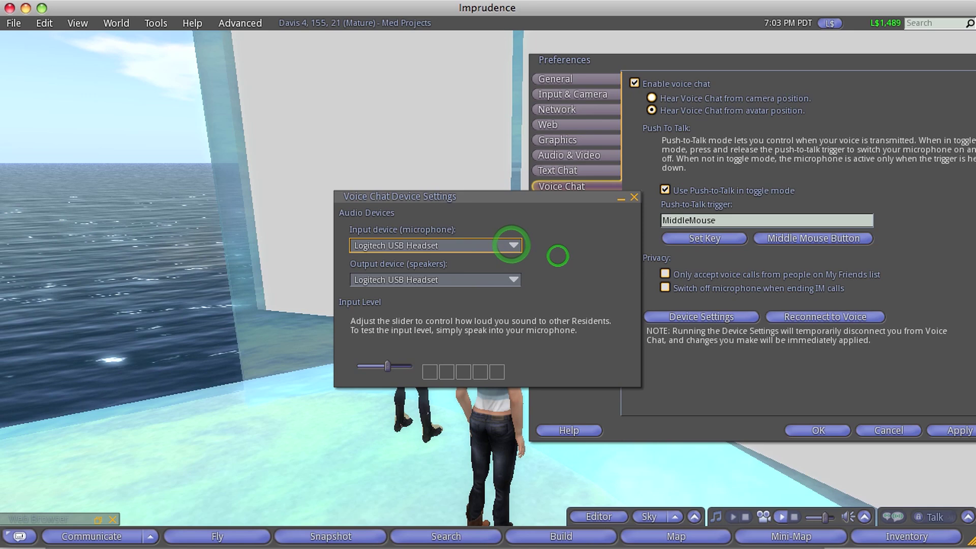
{"action": "left_click", "coordinate": [634, 197]}
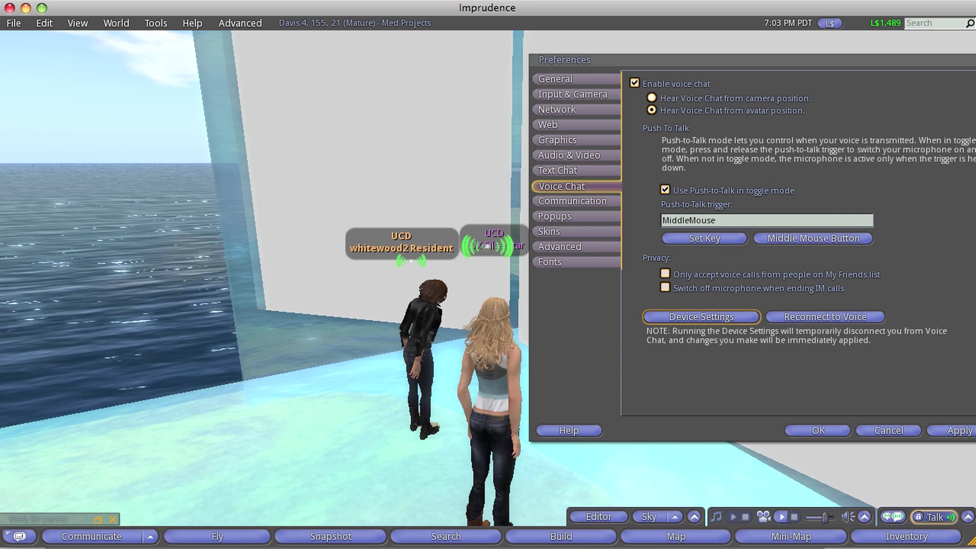
{"action": "key", "text": "Left"}
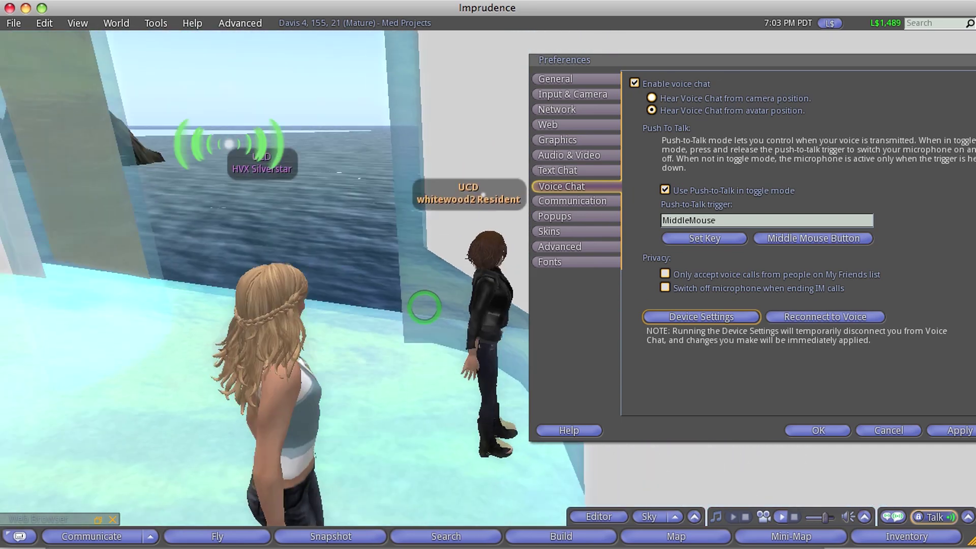
{"action": "key", "text": "Left"}
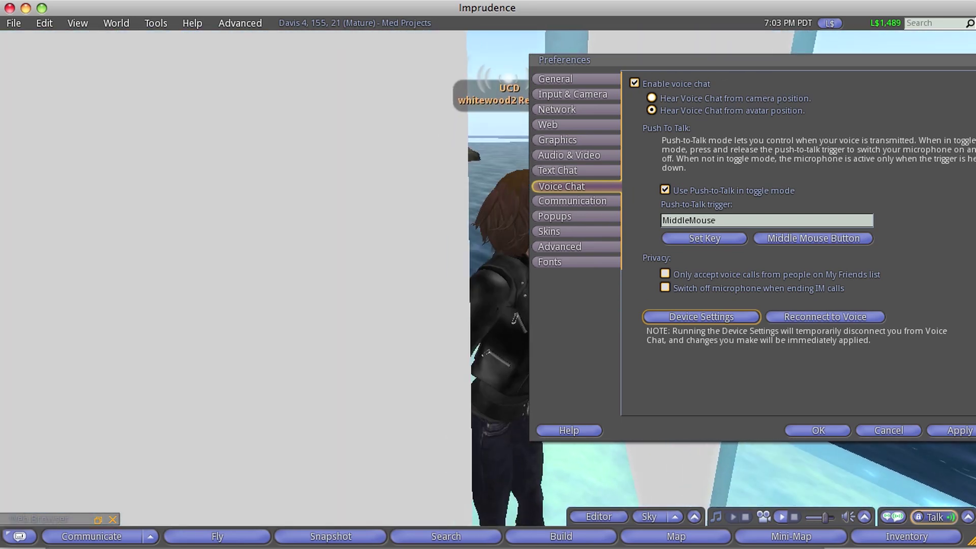
Apply and OK the Preferences dialog, then orbit the camera around the avatar
{"action": "left_click_drag", "start_coordinate": [692, 60], "coordinate": [388, 113]}
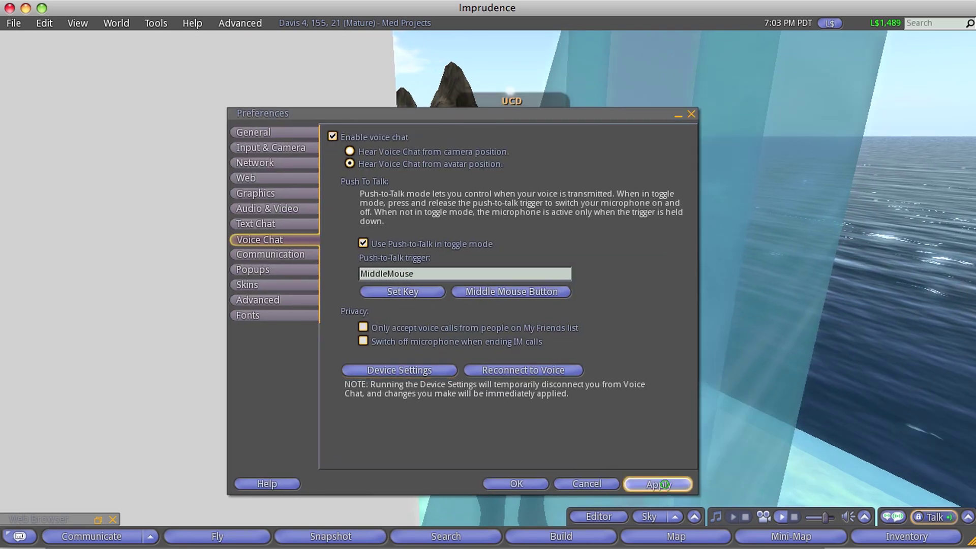
{"action": "left_click", "coordinate": [658, 484]}
{"action": "left_click", "coordinate": [519, 485]}
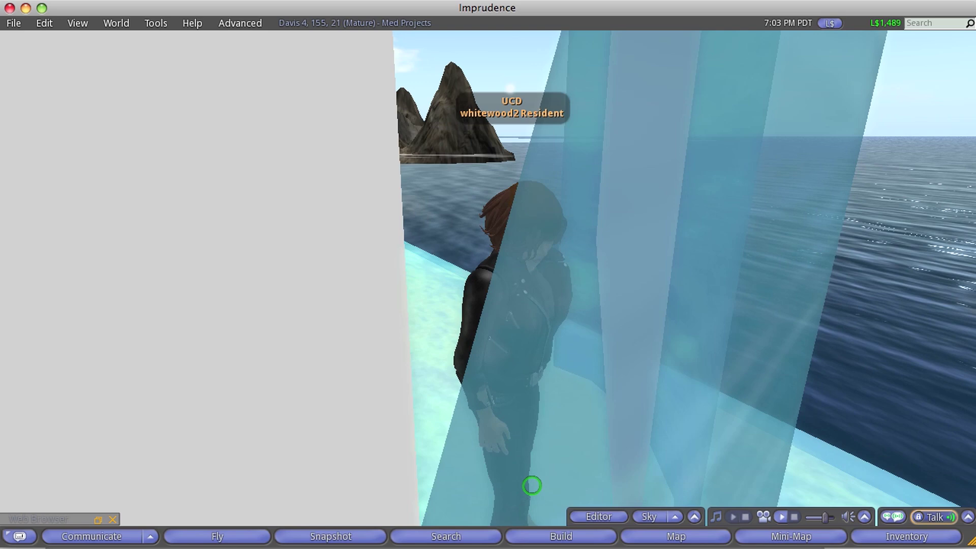
{"action": "key", "text": "Escape"}
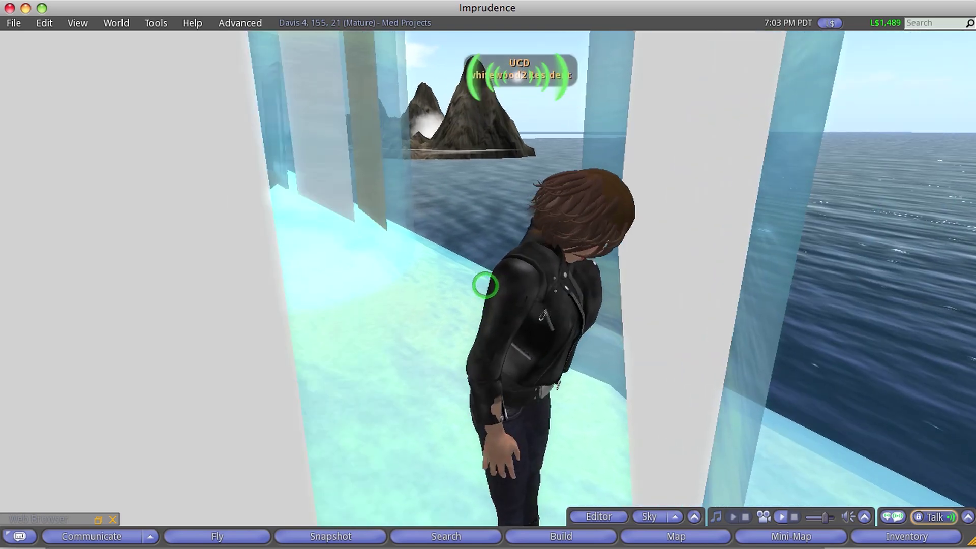
{"action": "left_click_drag", "start_coordinate": [485, 285], "coordinate": [381, 285]}
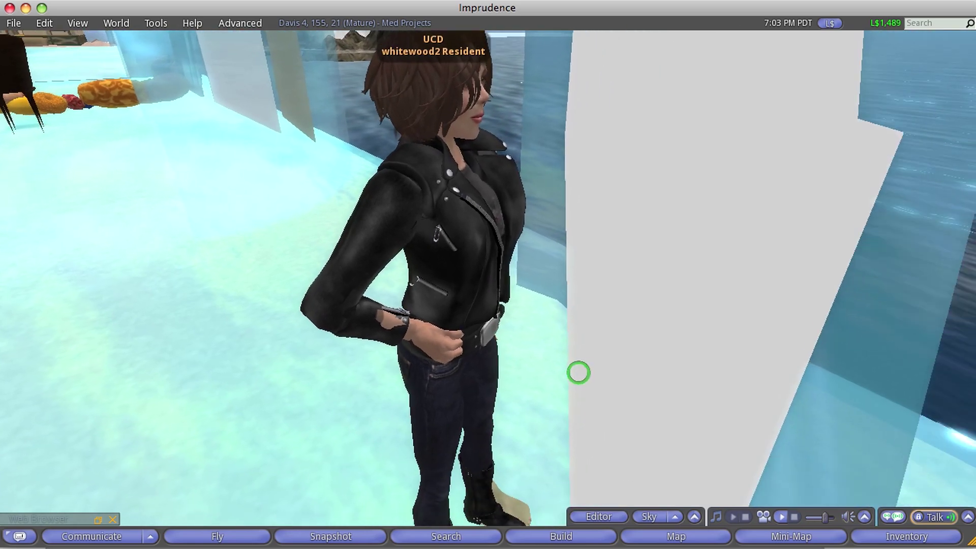
{"action": "key", "text": "Left"}
{"action": "key", "text": "Left"}
{"action": "key", "text": "Left"}
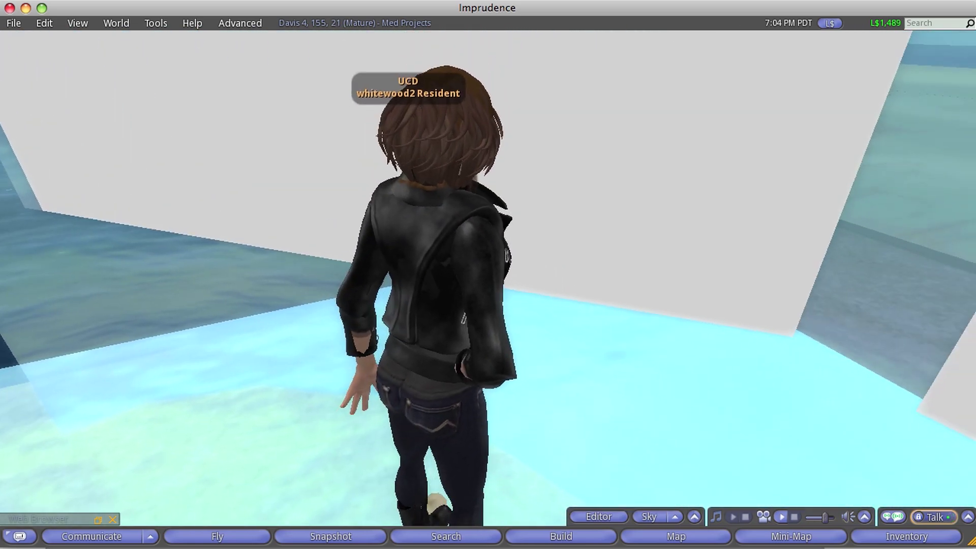
{"action": "key", "text": "Left"}
{"action": "key", "text": "Left"}
{"action": "key", "text": "Left"}
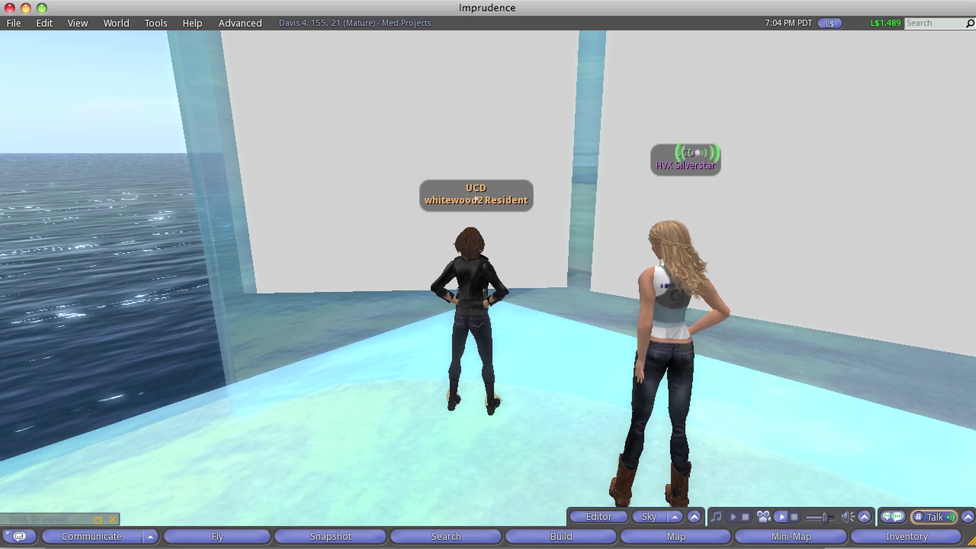
{"action": "key", "text": "Up"}
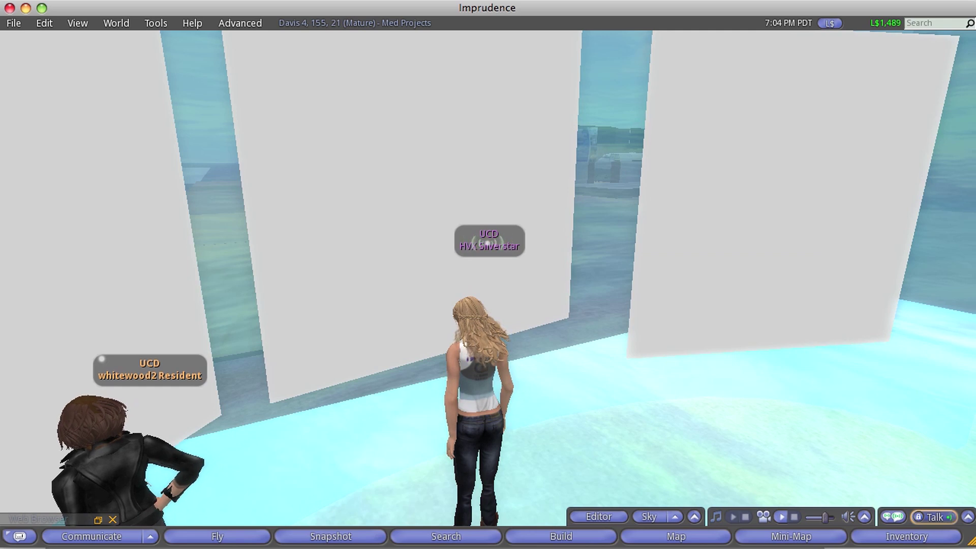
{"action": "key", "text": "Up"}
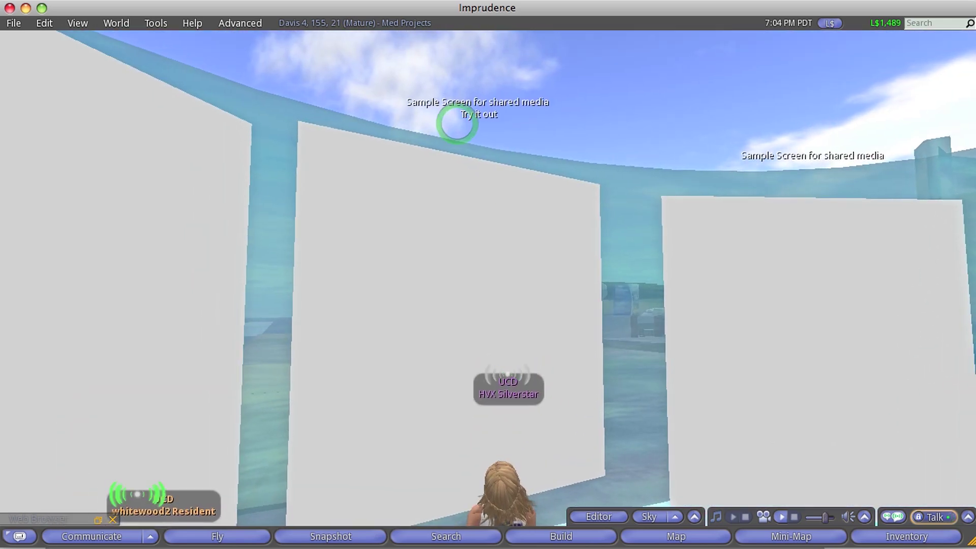